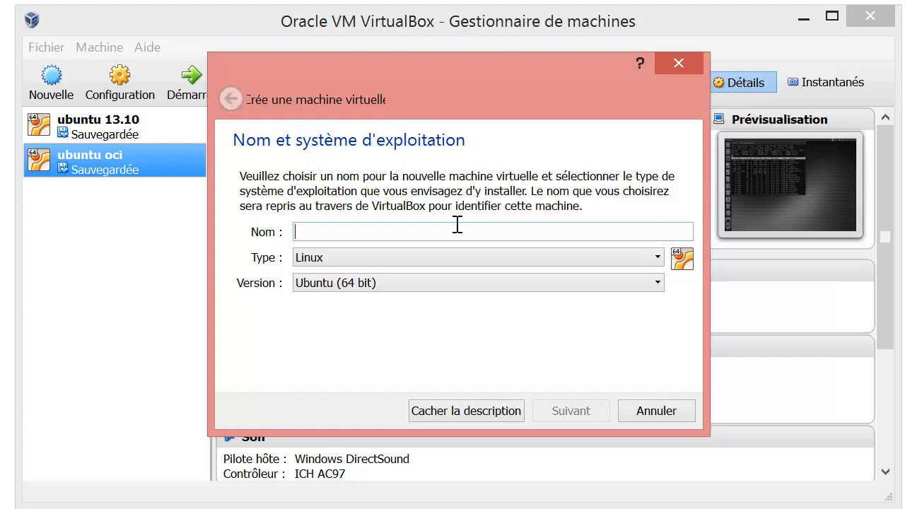
- Name the new virtual machine oci-demo and allocate it 1024 MB of memory
text(oci)
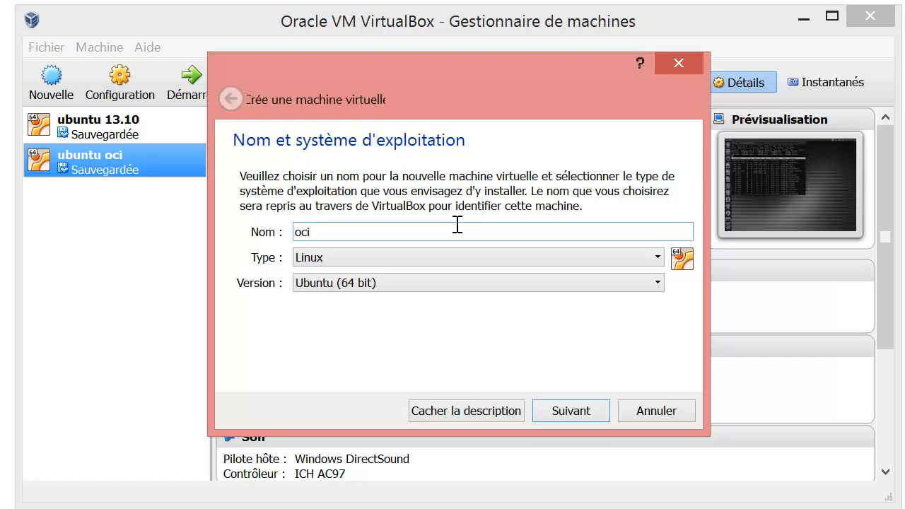
text(-demo)
click(578, 413)
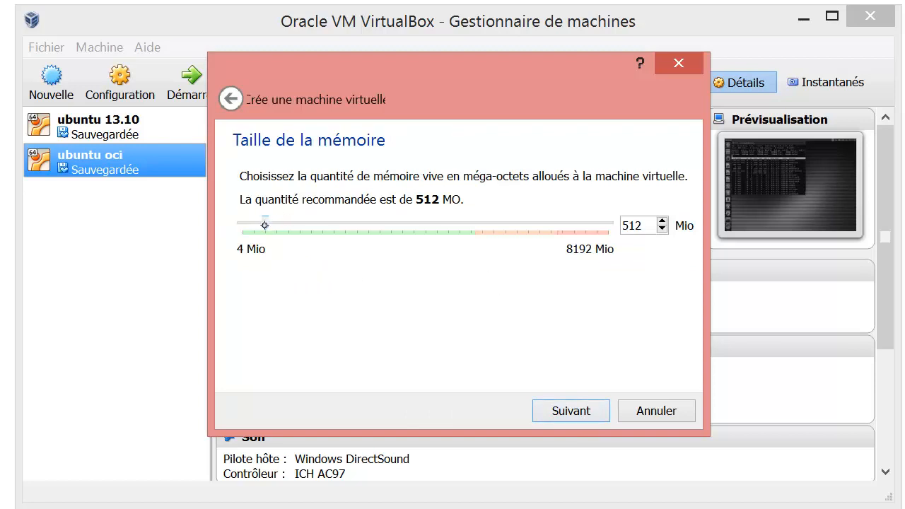
drag(264, 224, 288, 225)
key(ctrl+2)
mouse_move(470, 208)
mouse_down()
mouse_move(532, 251)
mouse_move(614, 234)
mouse_move(467, 200)
mouse_up()
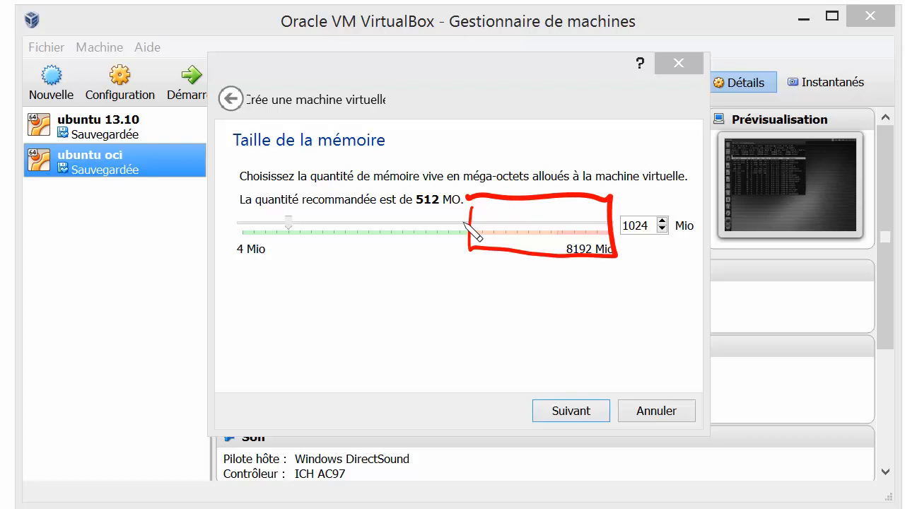
key(e)
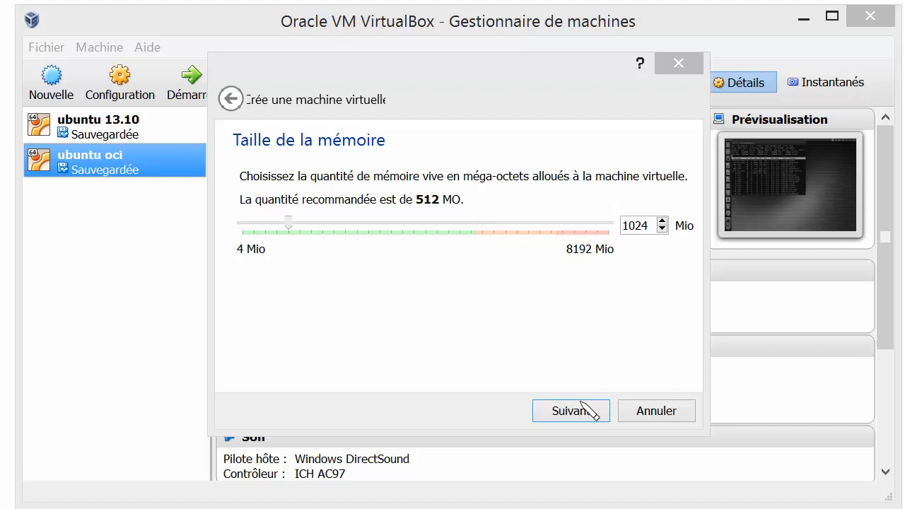
drag(469, 200, 467, 267)
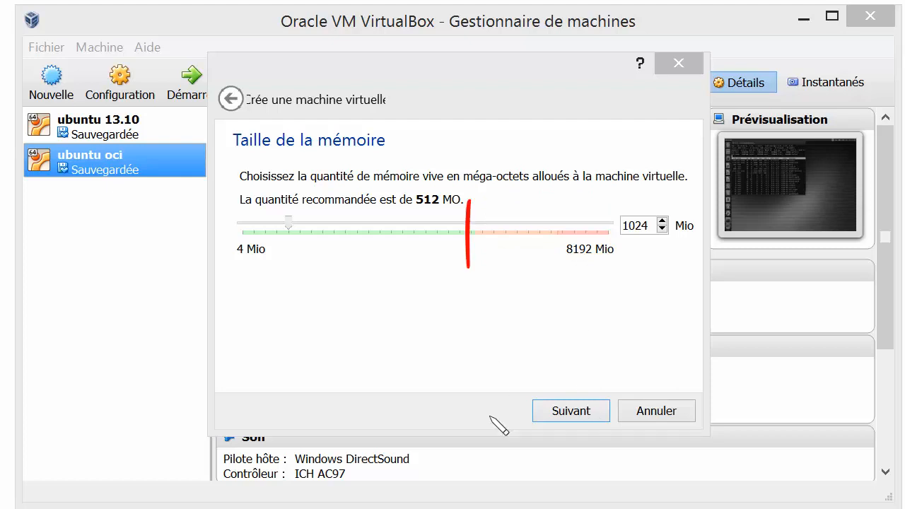
key(Escape)
key(ctrl)
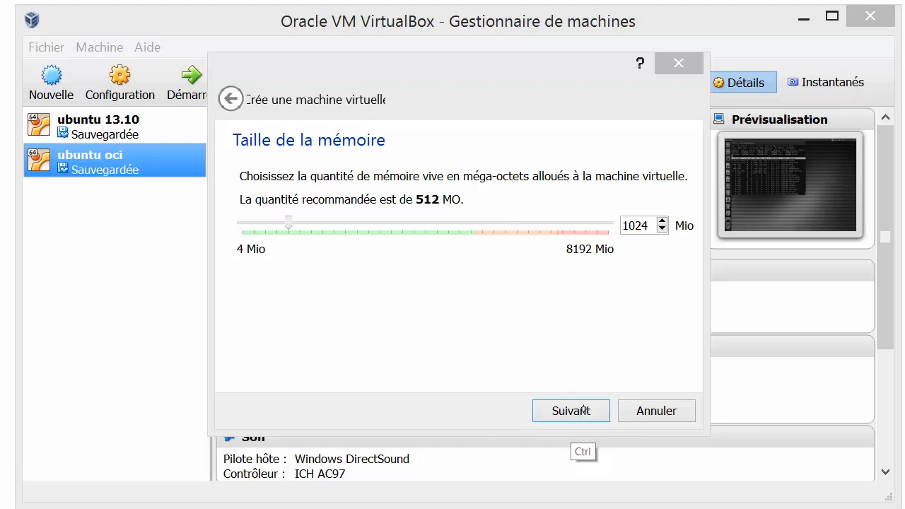
- Accept the memory size and choose to create a new virtual hard disk as a dynamically allocated VDI file
click(584, 410)
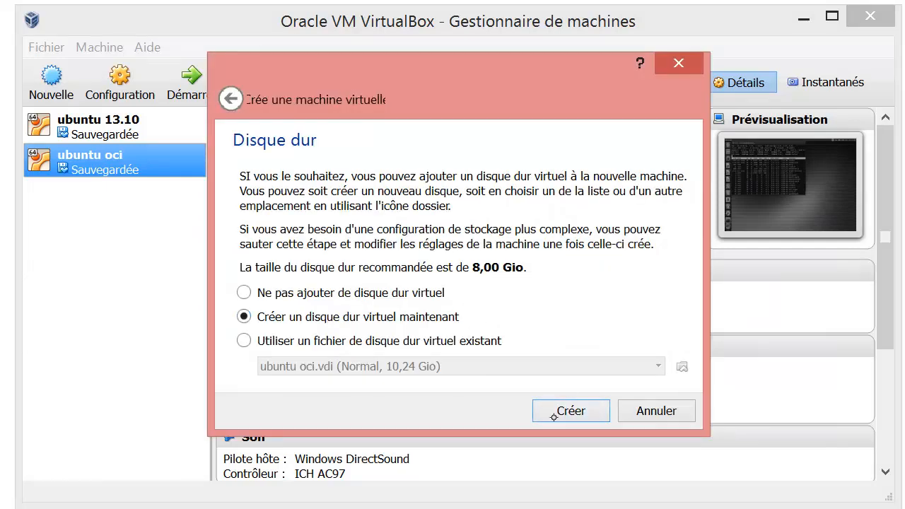
click(587, 411)
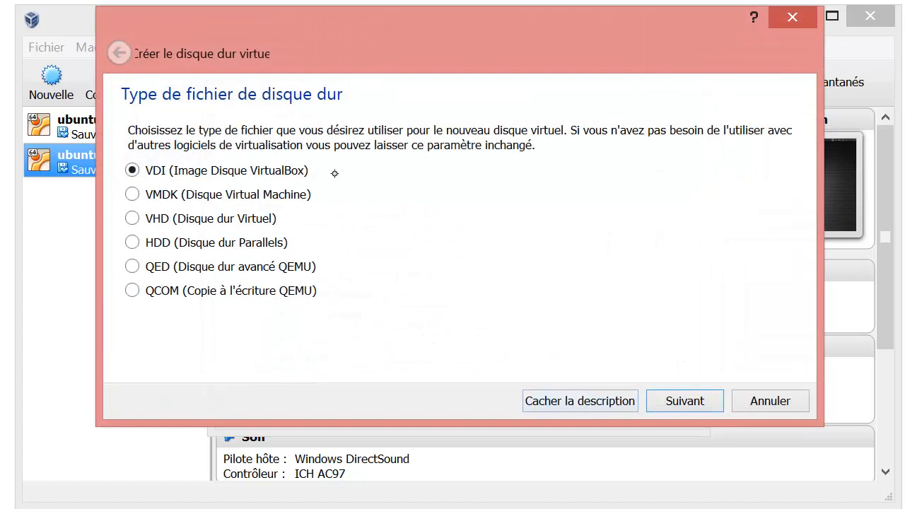
drag(322, 174, 350, 151)
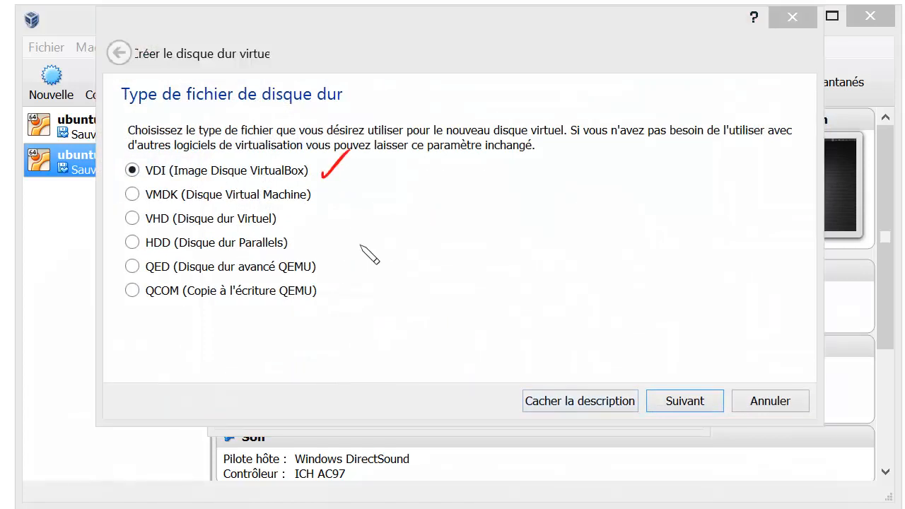
key(Escape)
click(686, 404)
key(ctrl+shift+d)
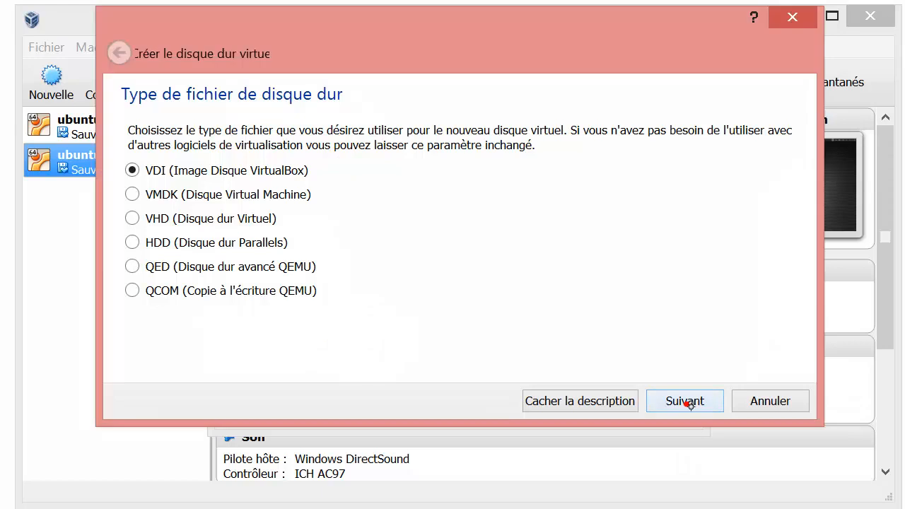
click(687, 402)
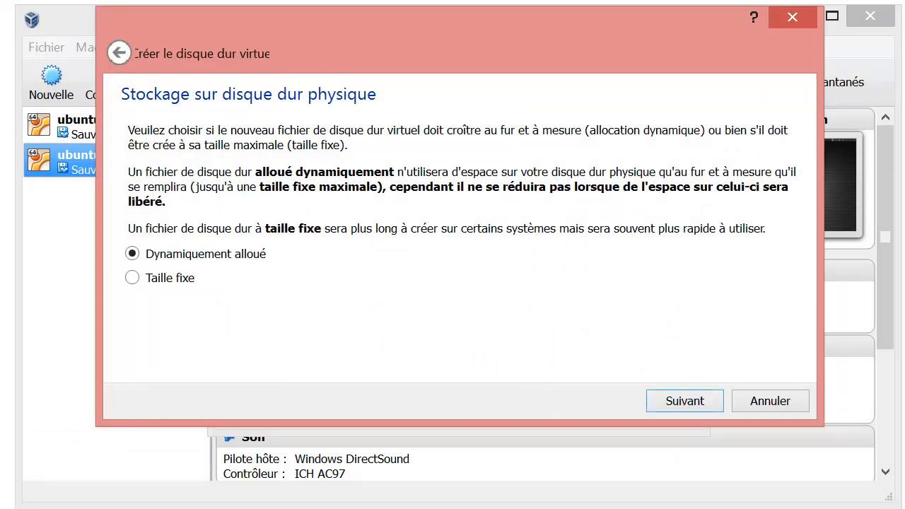
click(686, 407)
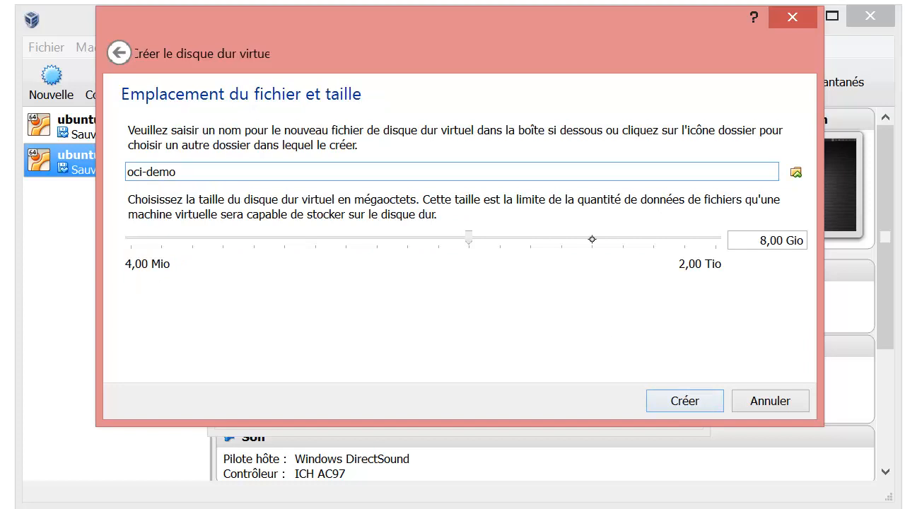
- Create the virtual disk with the name oci-demo and a size of 8 GB
key(ctrl+shift+d)
drag(769, 209, 794, 233)
key(ctrl+z)
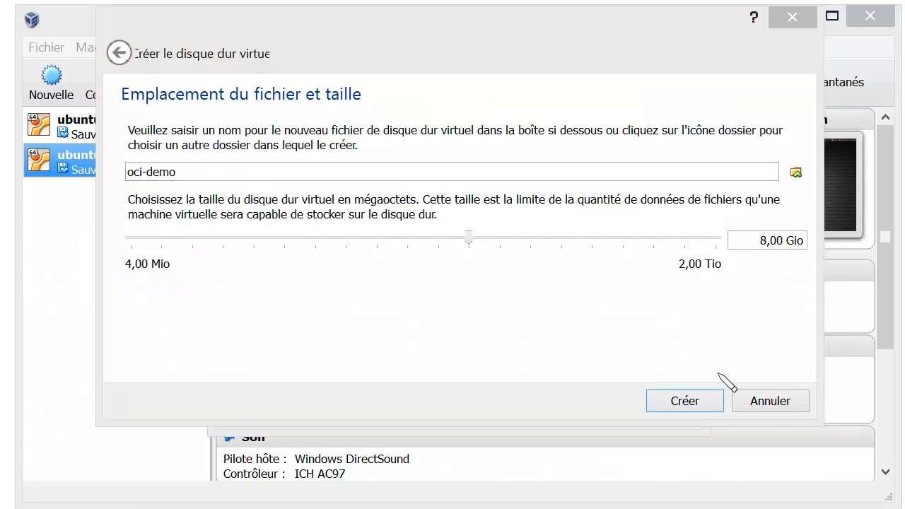
key(ctrl+shift+d)
click(690, 400)
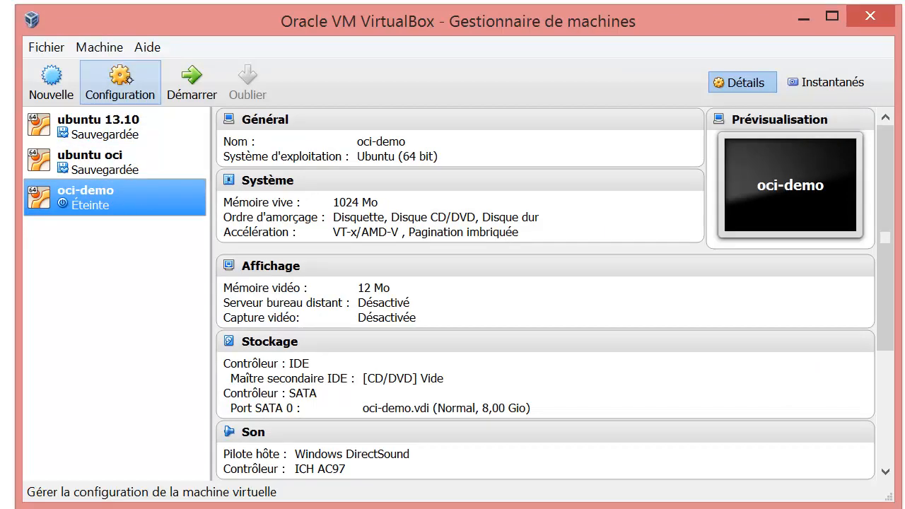
- In the oci-demo machine's processor settings, enable PAE/NX and set the number of processors to 2
click(128, 80)
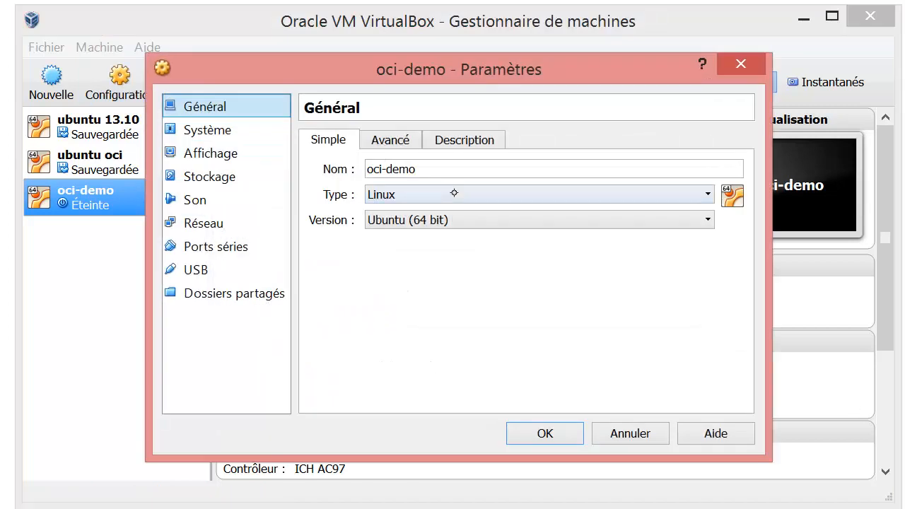
click(238, 131)
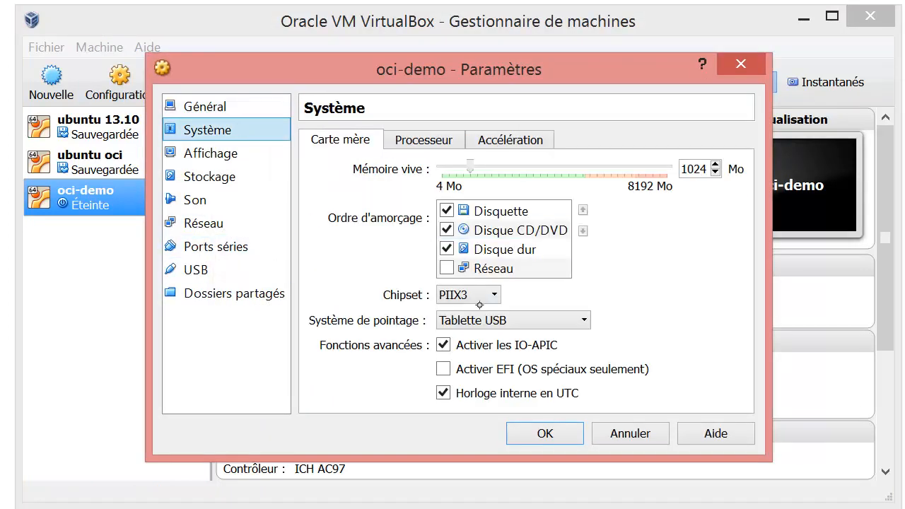
click(425, 139)
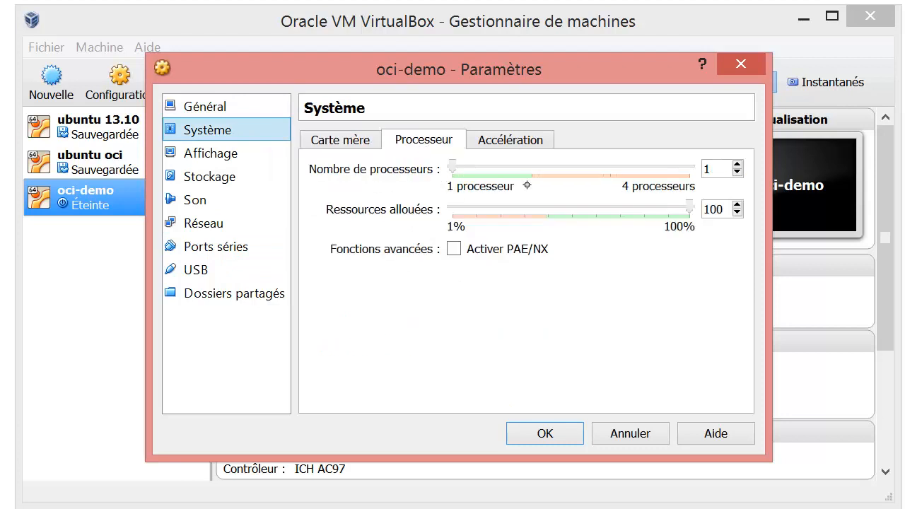
click(453, 249)
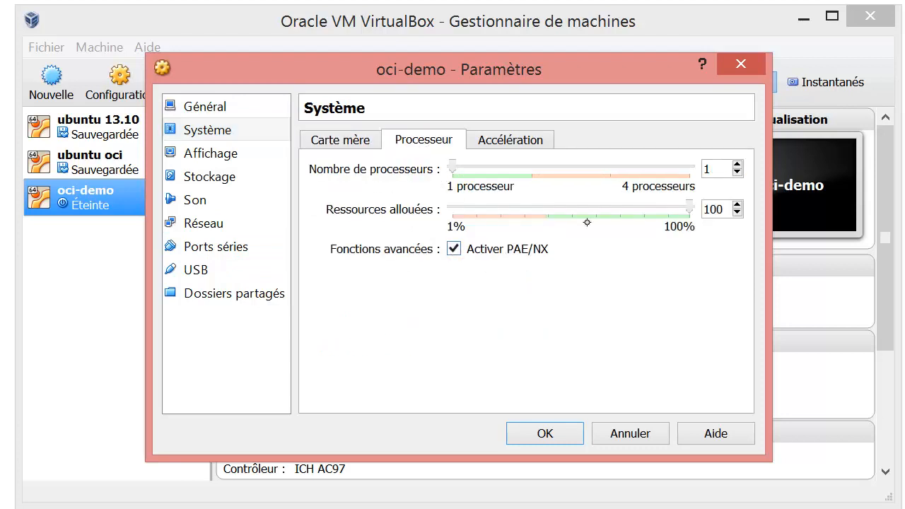
click(735, 166)
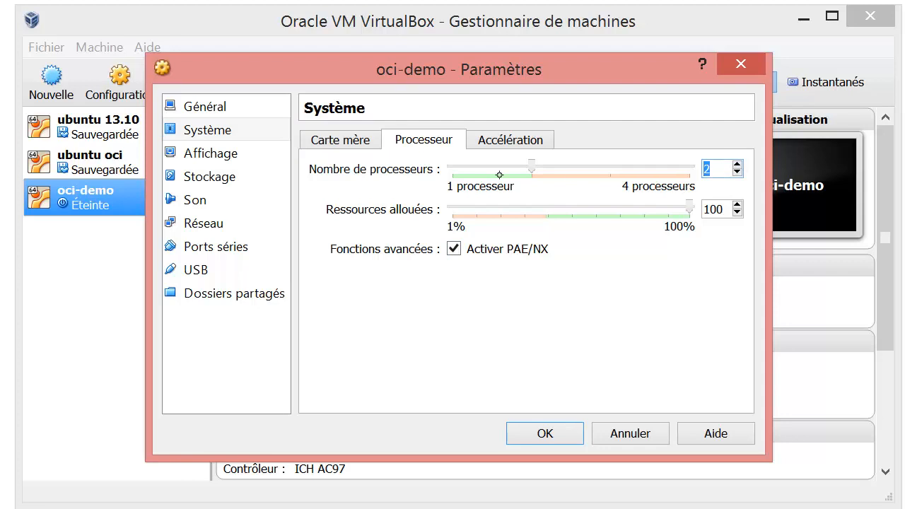
key(ctrl)
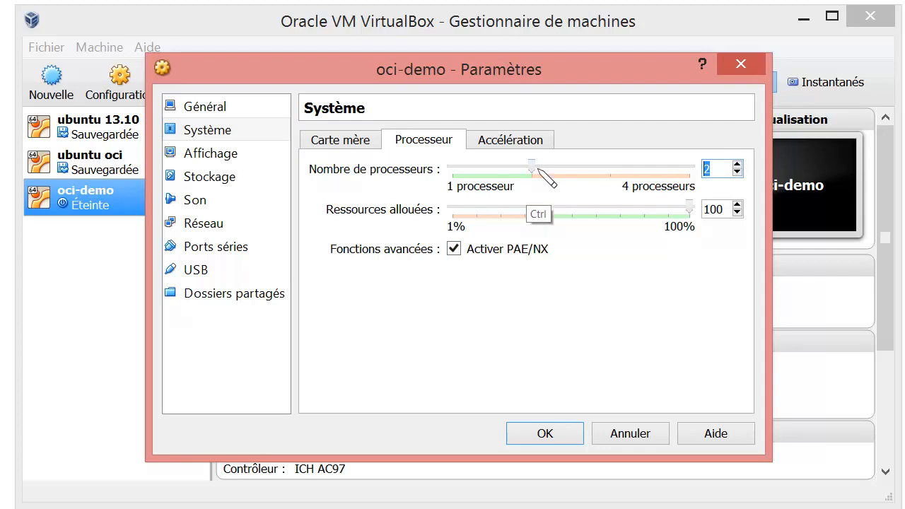
drag(526, 144, 529, 205)
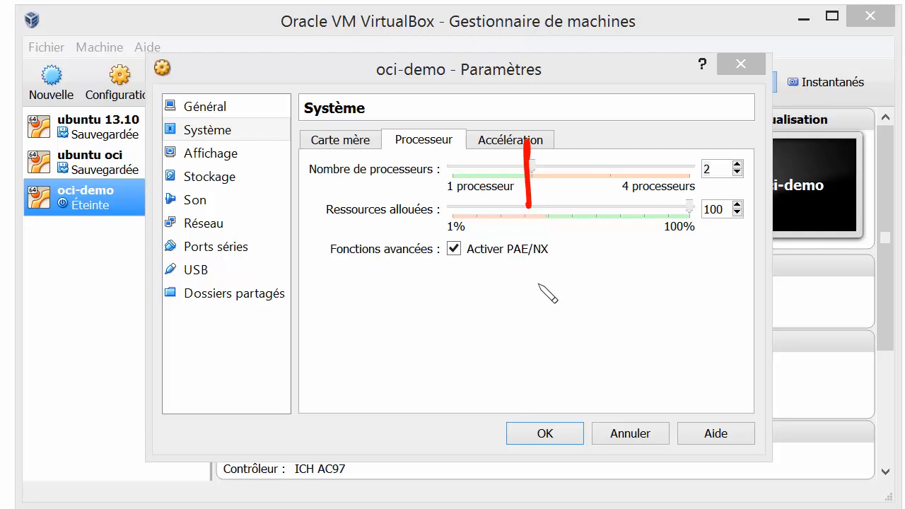
key(ctrl)
key(Escape)
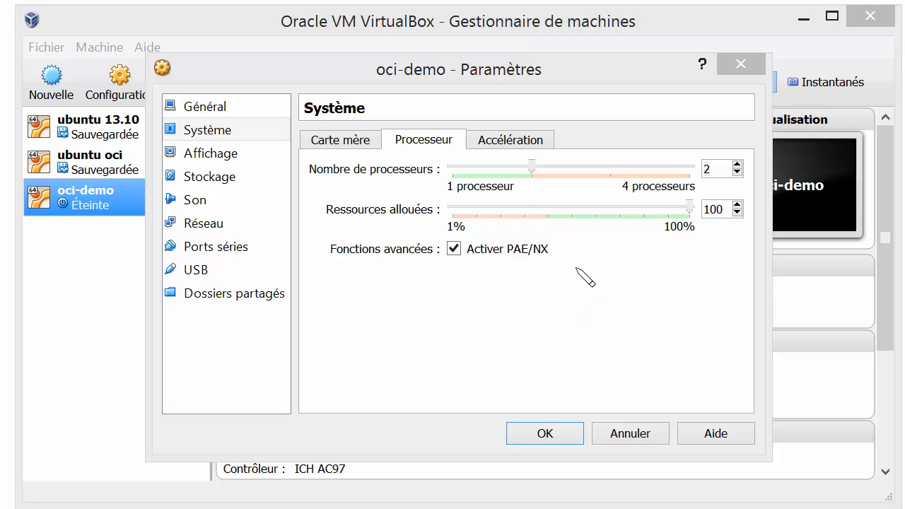
- Check the hardware virtualization options in the machine's acceleration settings
click(511, 140)
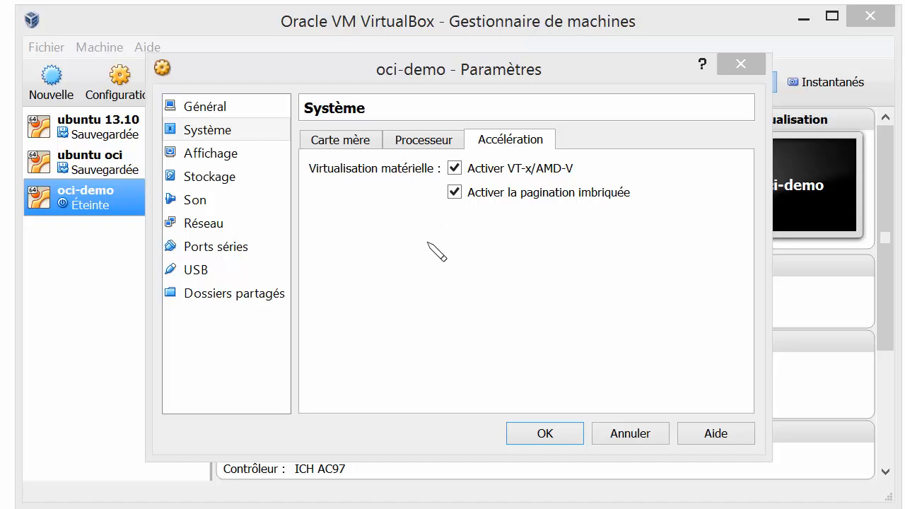
mouse_move(382, 272)
mouse_down()
mouse_move(384, 245)
mouse_move(402, 269)
mouse_up()
drag(417, 232, 417, 270)
mouse_move(426, 268)
mouse_down()
mouse_move(439, 261)
mouse_move(428, 269)
mouse_up()
drag(472, 243, 455, 271)
click(384, 246)
mouse_move(410, 217)
mouse_down()
mouse_move(412, 259)
mouse_move(462, 253)
mouse_up()
mouse_move(460, 216)
mouse_down()
mouse_move(457, 225)
mouse_move(495, 251)
mouse_move(539, 244)
mouse_move(580, 248)
mouse_move(587, 260)
mouse_up()
mouse_move(410, 304)
mouse_down()
mouse_move(500, 311)
mouse_move(522, 285)
mouse_move(555, 299)
mouse_move(671, 309)
mouse_move(682, 284)
mouse_up()
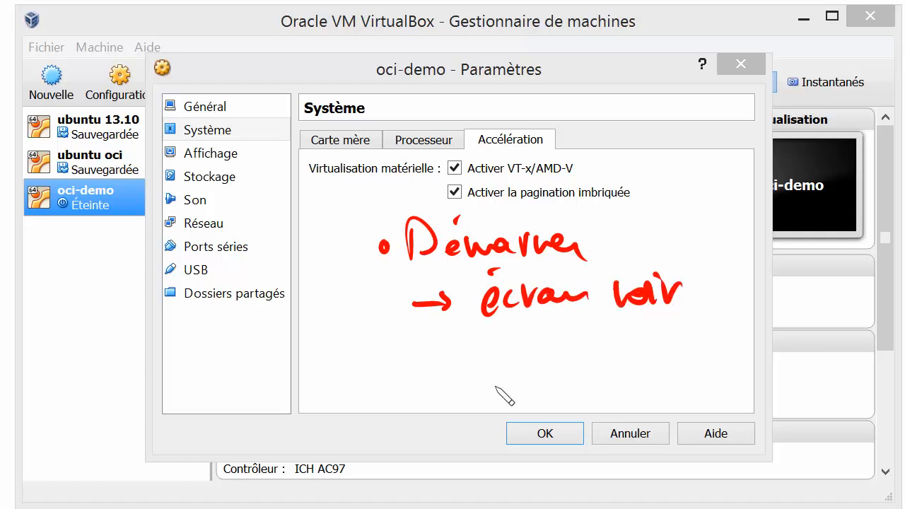
mouse_move(497, 345)
mouse_down()
mouse_move(500, 382)
mouse_move(519, 341)
mouse_move(515, 357)
mouse_move(544, 382)
mouse_up()
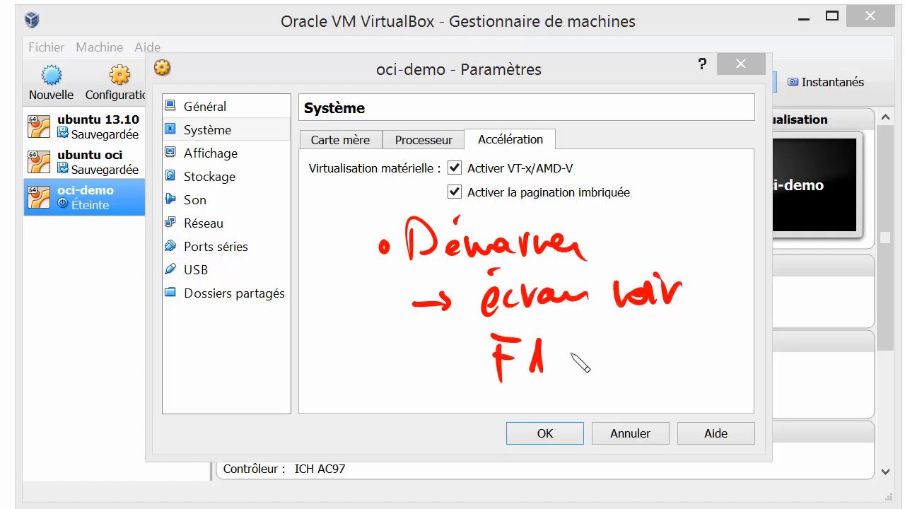
drag(582, 338, 563, 382)
drag(609, 354, 608, 378)
drag(605, 333, 634, 338)
drag(614, 357, 634, 354)
mouse_move(642, 341)
mouse_down()
mouse_move(643, 373)
mouse_move(675, 370)
mouse_up()
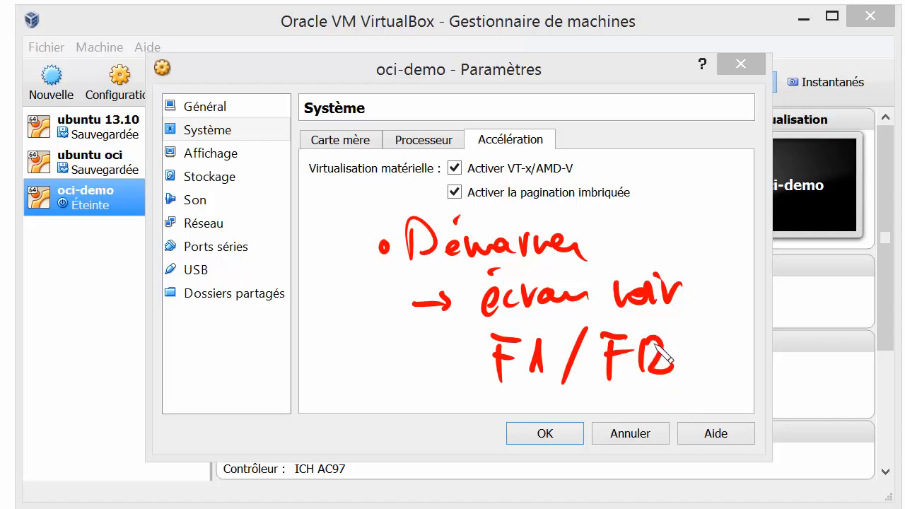
mouse_move(618, 168)
mouse_down()
mouse_move(570, 170)
mouse_move(586, 177)
mouse_up()
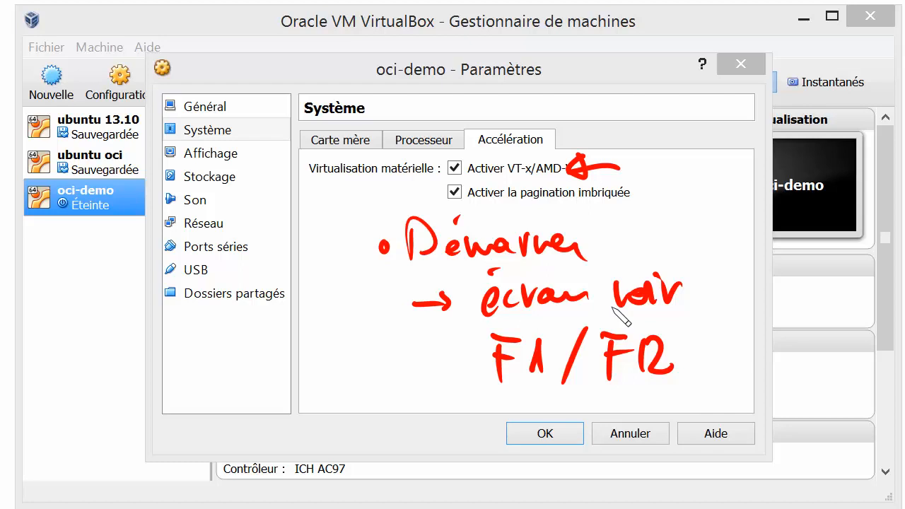
key(Escape)
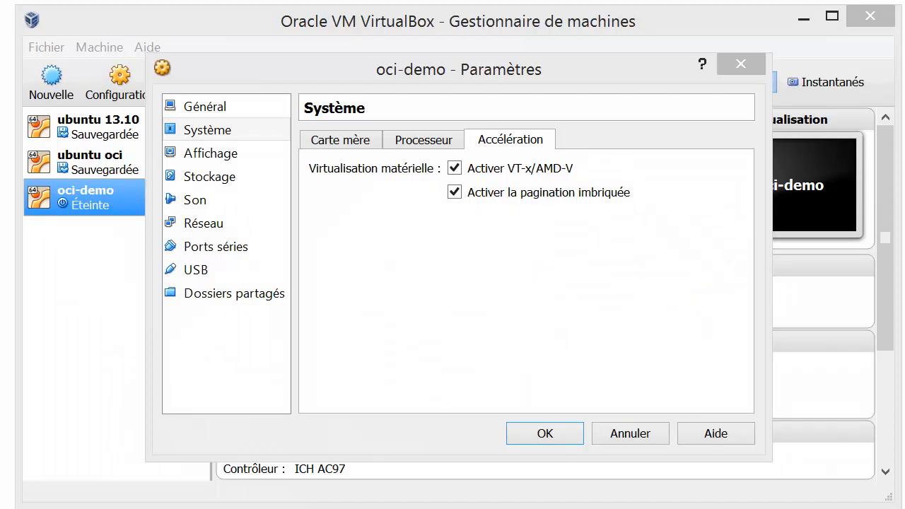
- Set the machine's video memory to 128 MB and enable 3D and 2D acceleration
click(233, 153)
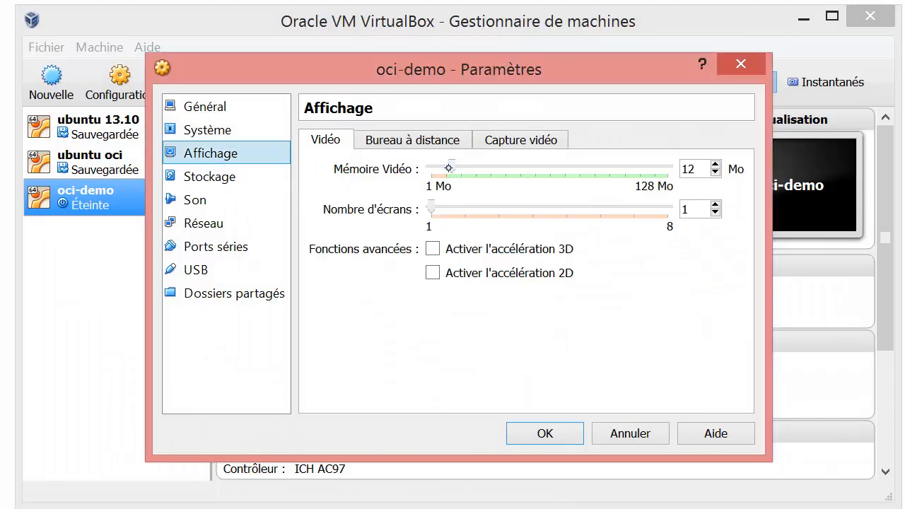
drag(463, 166, 676, 171)
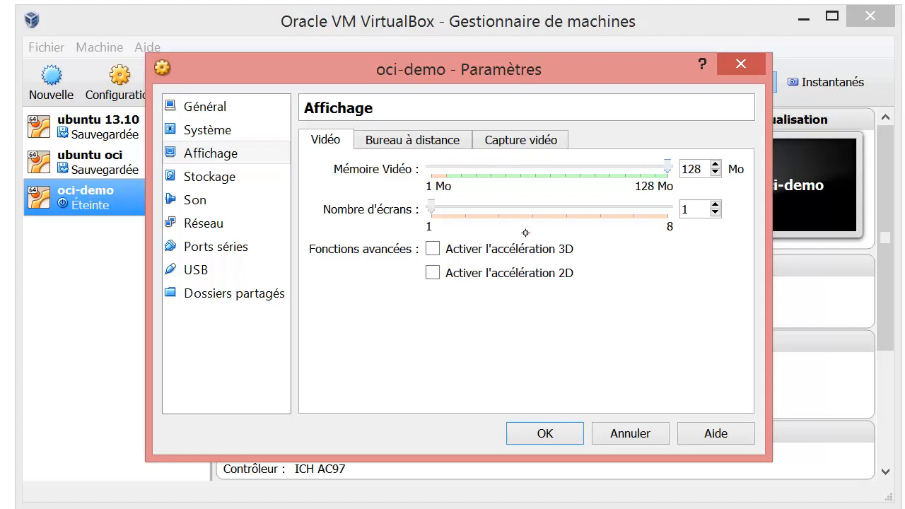
click(426, 249)
click(433, 273)
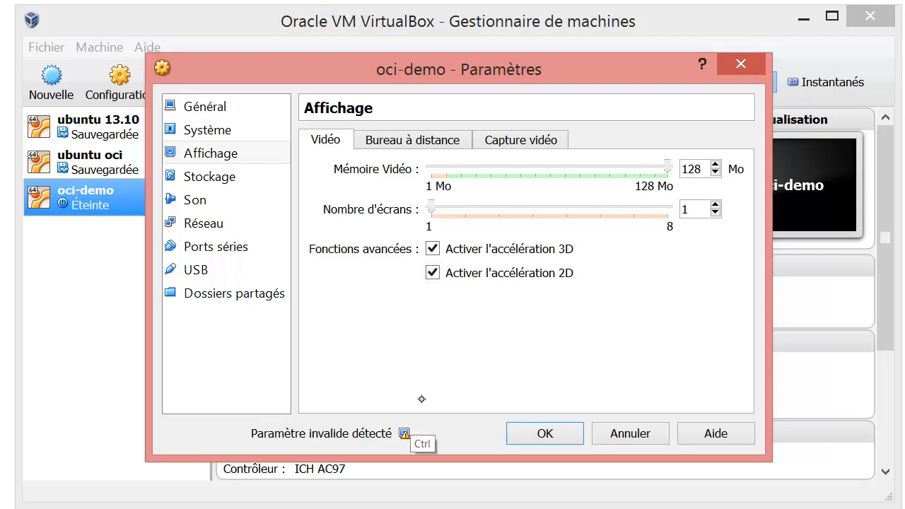
- Disable 2D acceleration in the machine's display settings
mouse_move(401, 393)
mouse_down()
mouse_move(277, 403)
mouse_move(383, 457)
mouse_move(413, 398)
mouse_up()
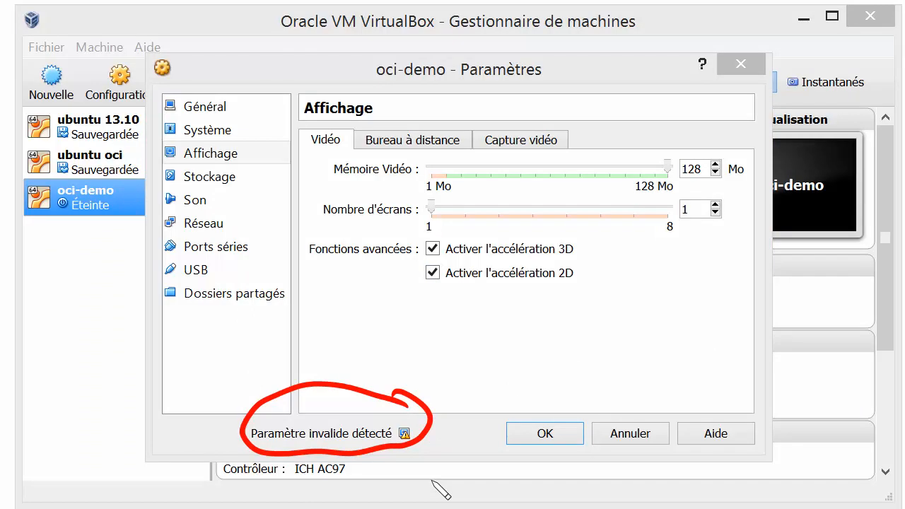
key(Escape)
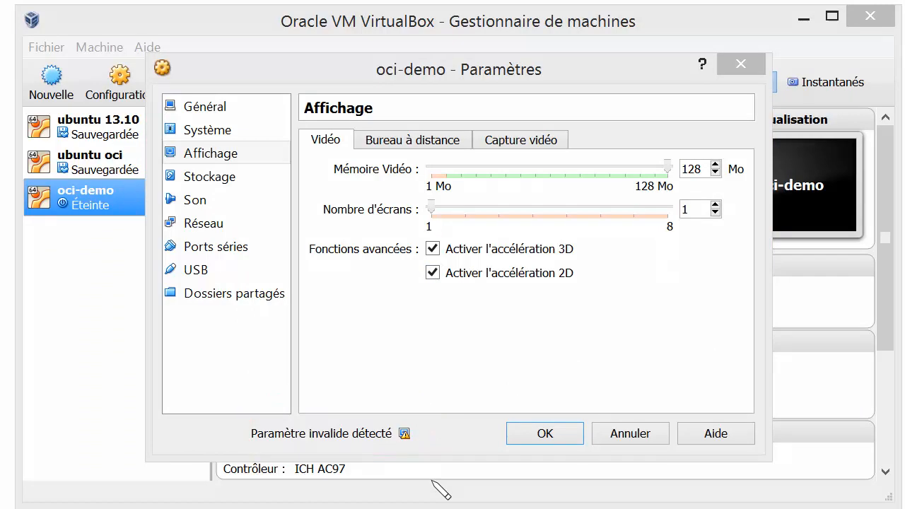
click(432, 272)
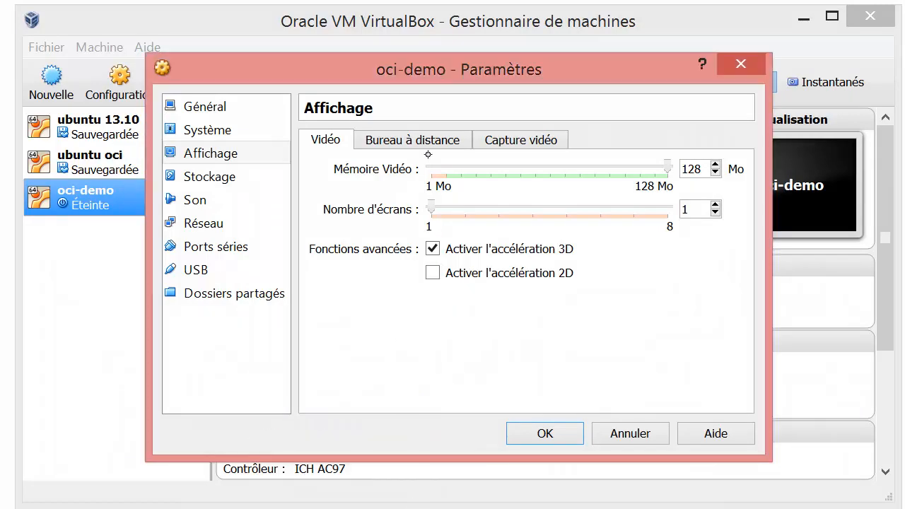
- In the storage settings, choose ubuntu-13.10-desktop-amd64.iso from the desktop as the disk image for the empty IDE optical drive
click(249, 176)
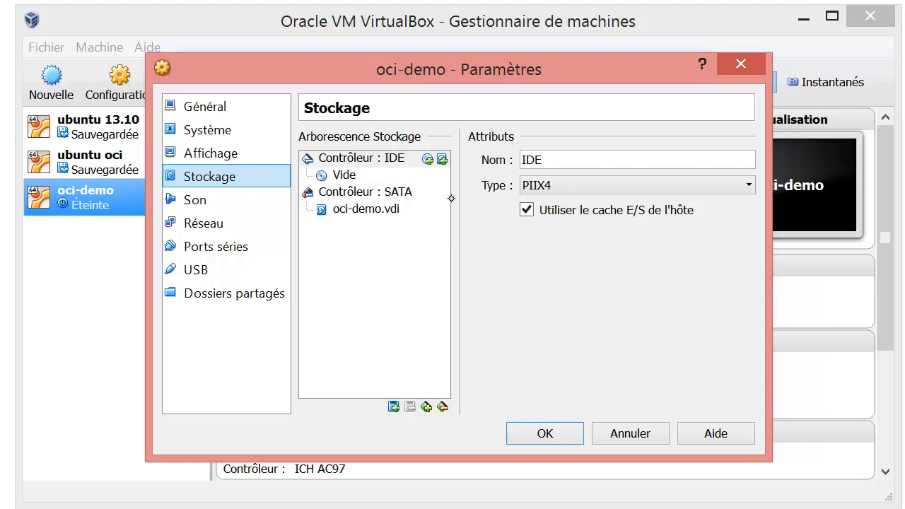
click(387, 174)
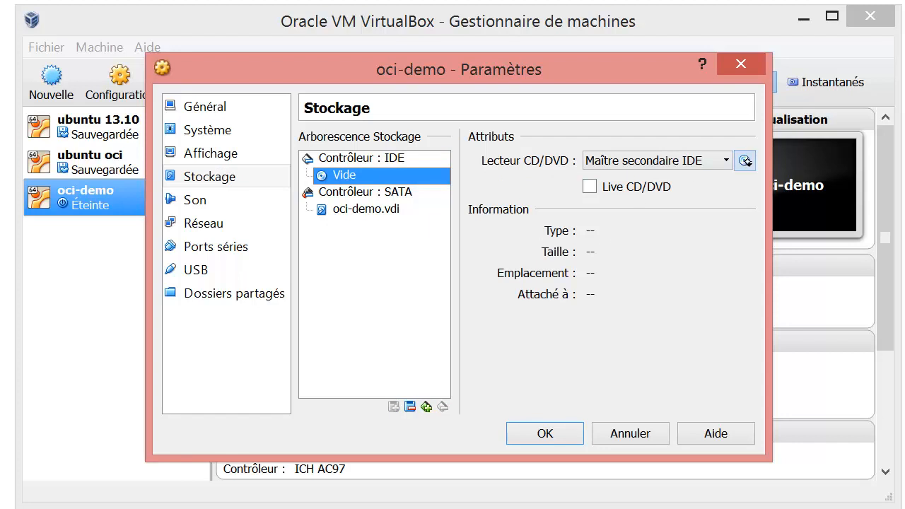
click(746, 166)
mouse_move(740, 144)
mouse_down()
mouse_move(753, 158)
mouse_move(736, 136)
mouse_up()
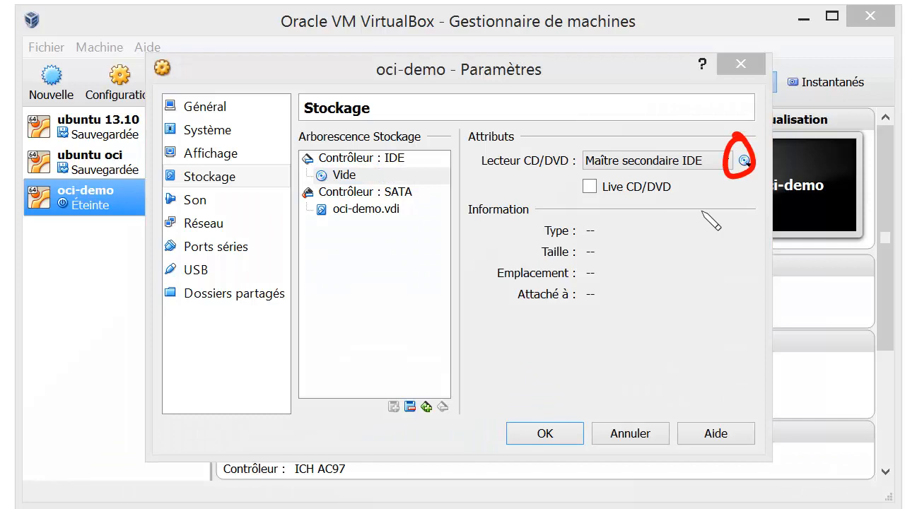
key(Escape)
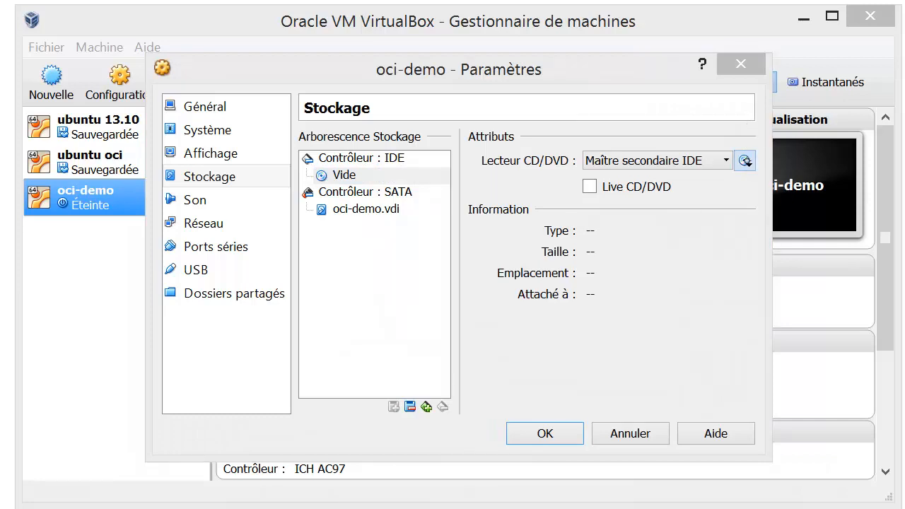
click(746, 163)
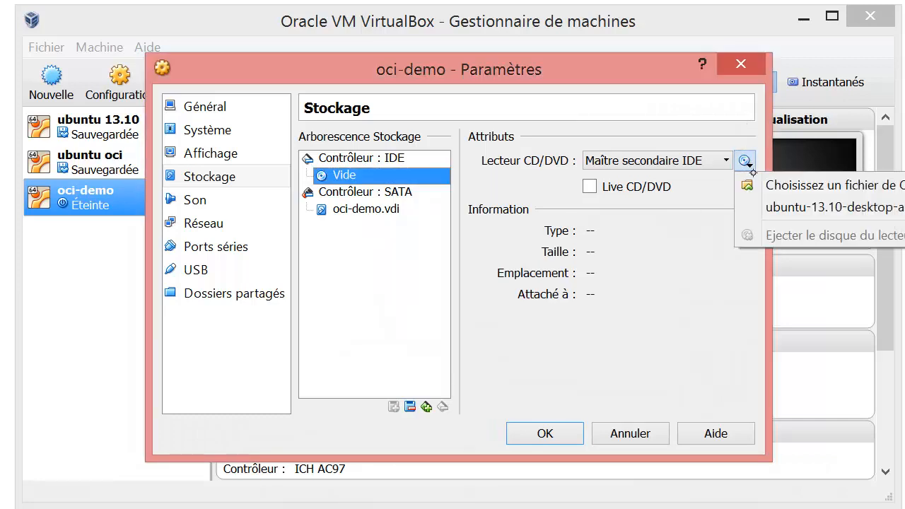
click(862, 185)
scroll(803, 192, down, 1)
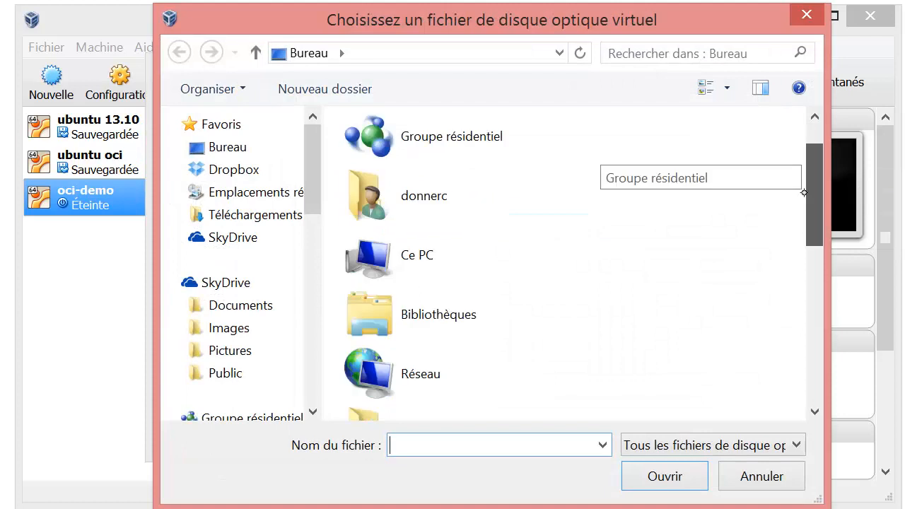
scroll(804, 193, down, 5)
click(572, 388)
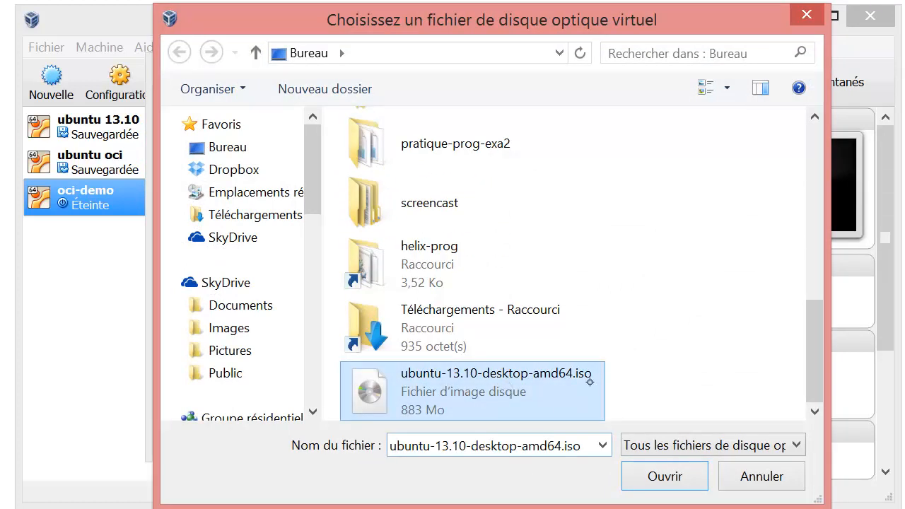
mouse_move(597, 342)
mouse_down()
mouse_move(596, 390)
mouse_move(584, 327)
mouse_up()
drag(645, 342, 646, 346)
mouse_move(645, 359)
mouse_down()
mouse_move(646, 378)
mouse_move(667, 376)
mouse_move(656, 381)
mouse_up()
drag(685, 362, 680, 365)
click(618, 383)
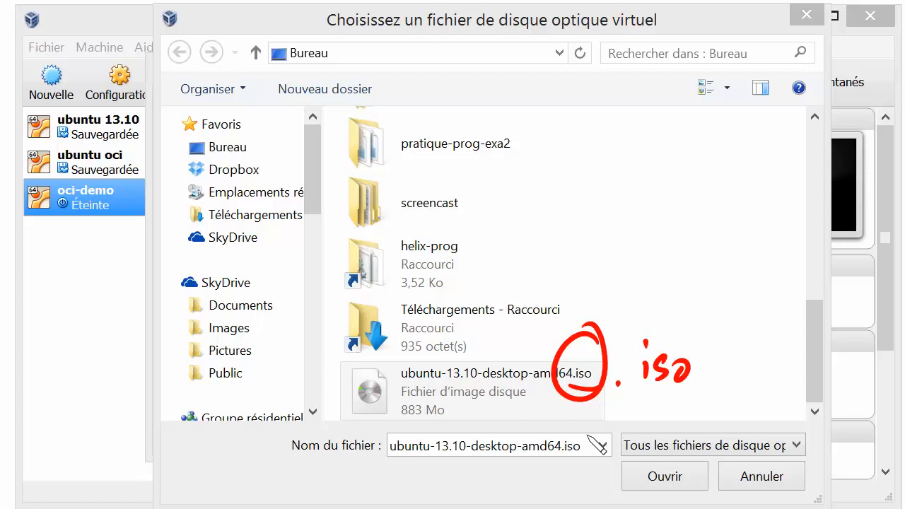
drag(394, 416, 449, 408)
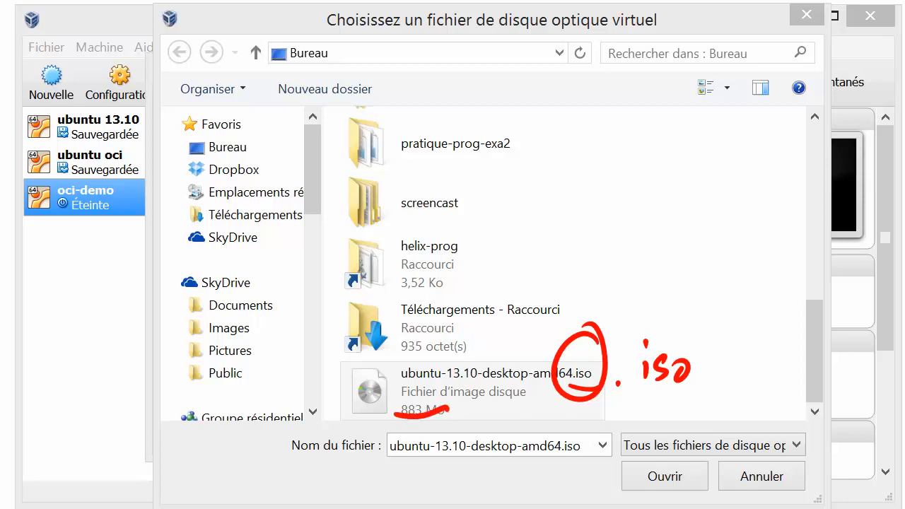
key(e)
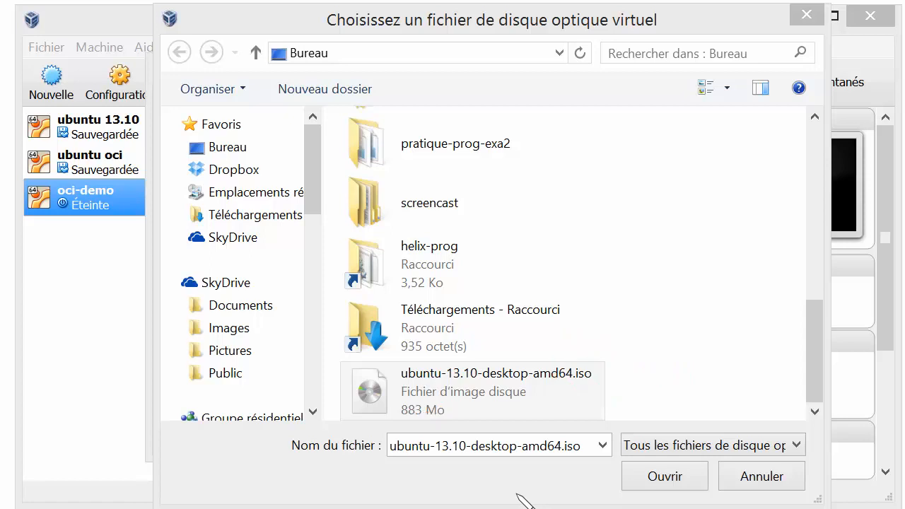
- Insert the selected disk image into the optical drive and save the oci-demo machine's settings
click(675, 475)
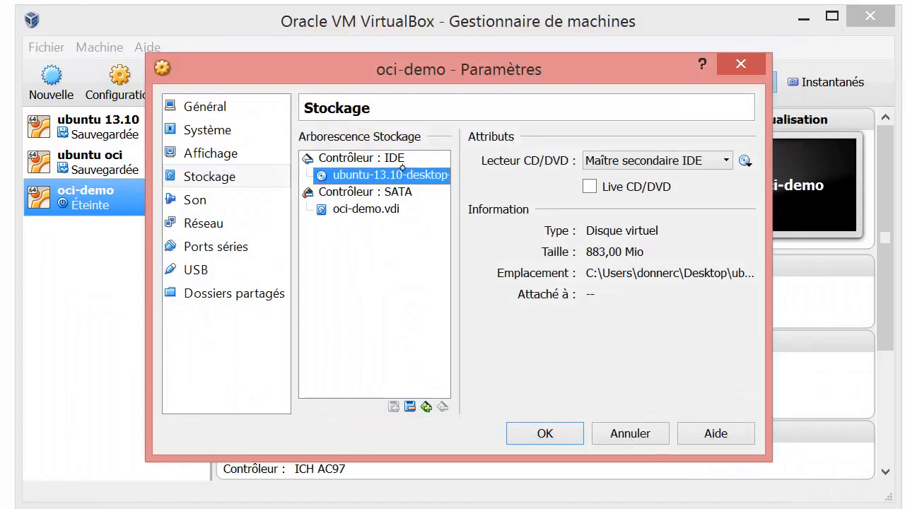
click(552, 434)
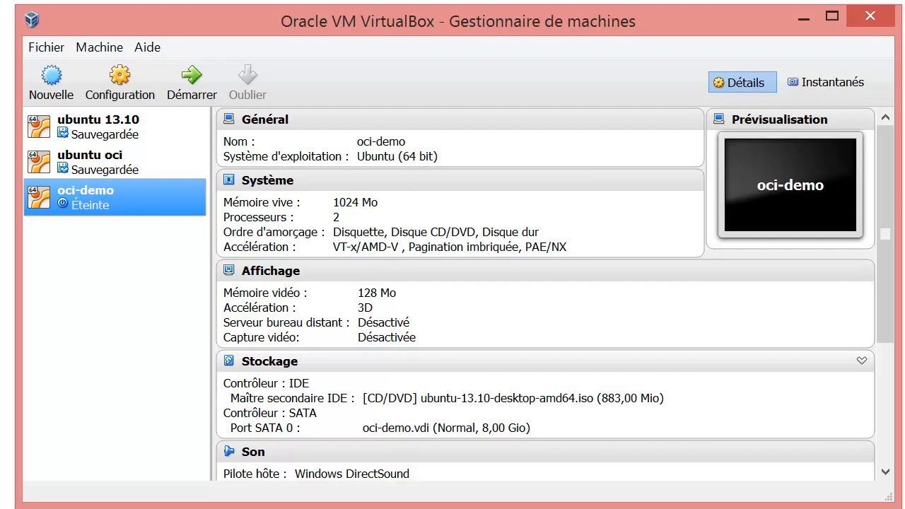
- Review the configuration details of the ubuntu oci, oci-demo and ubuntu 13.10 machines
click(102, 164)
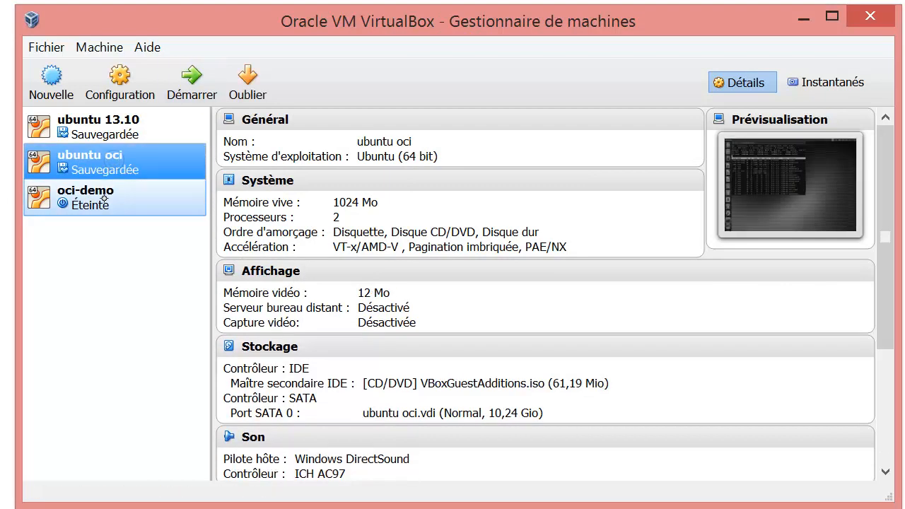
click(101, 194)
click(122, 157)
click(126, 196)
click(119, 168)
click(140, 122)
click(124, 160)
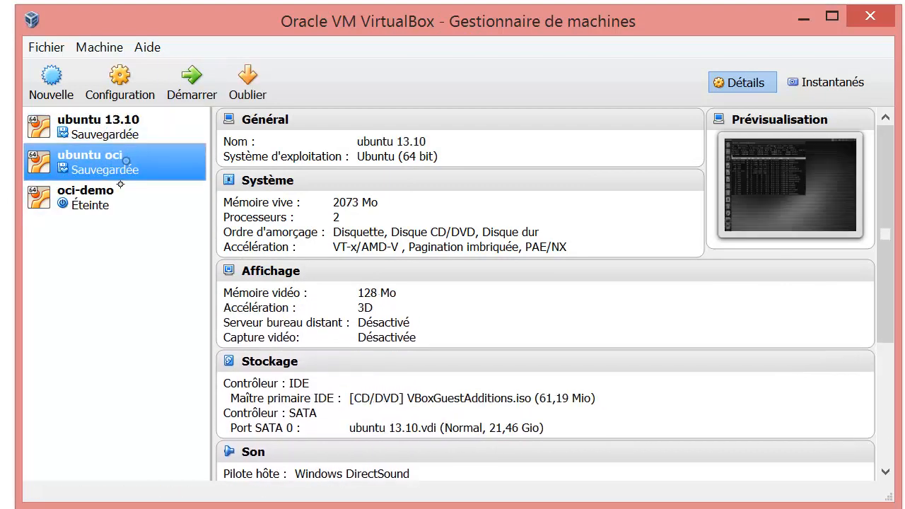
- Start the oci-demo virtual machine
click(120, 191)
click(192, 81)
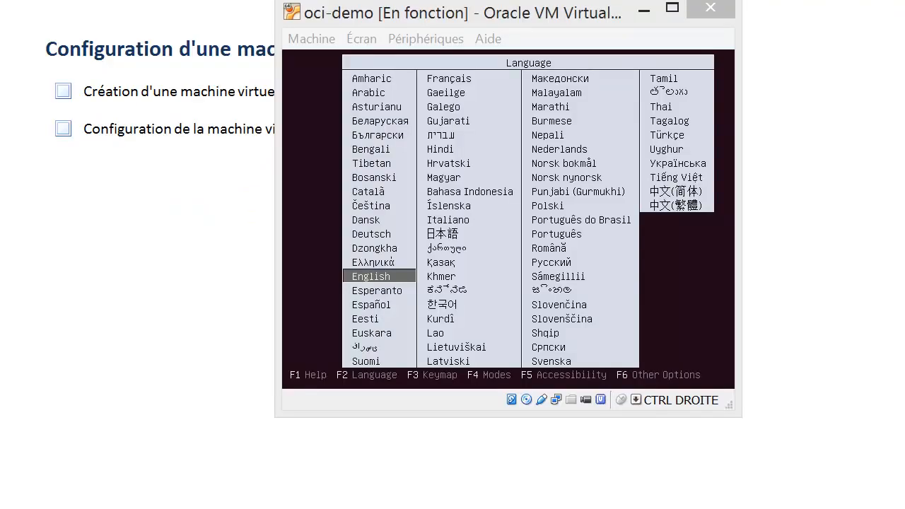
- Give the running machine input focus and move the boot screen's language selection to Deutsch
click(508, 220)
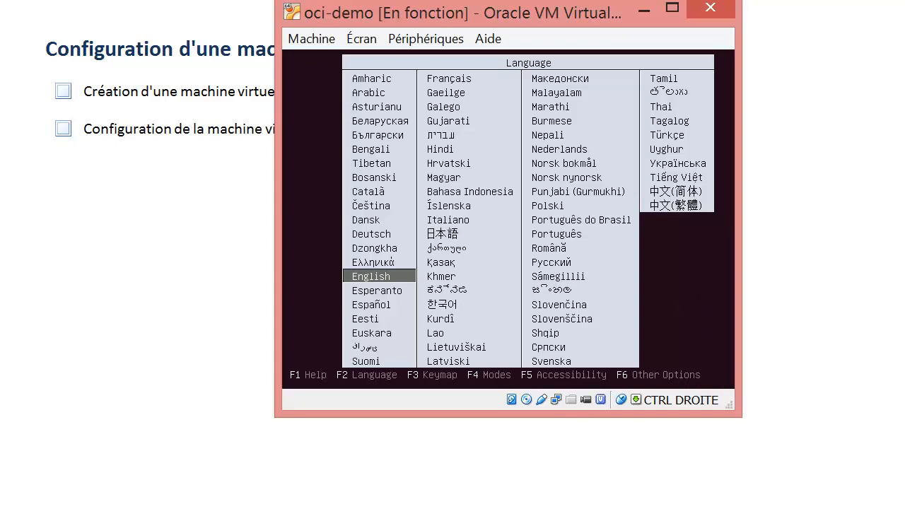
key(Down)
key(Up)
key(Up)
key(Up)
key(Up)
key(Up)
key(Up)
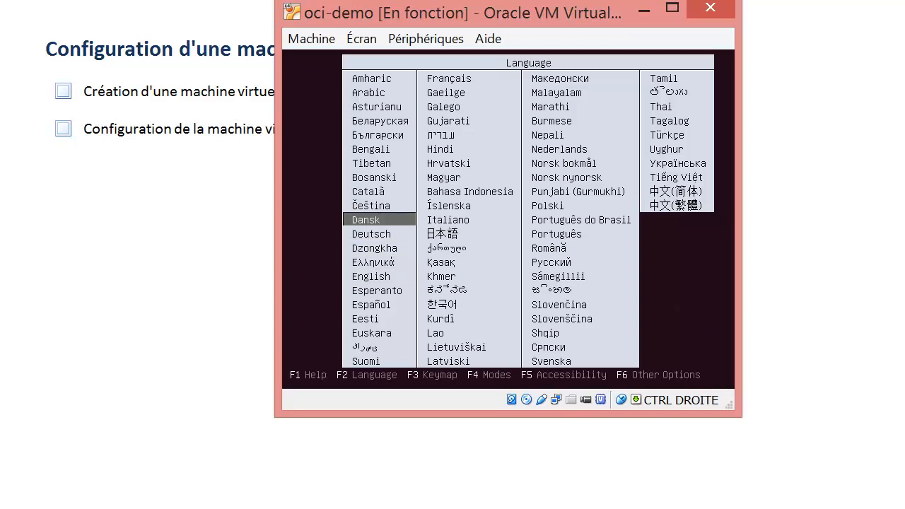
key(Down)
key(Down)
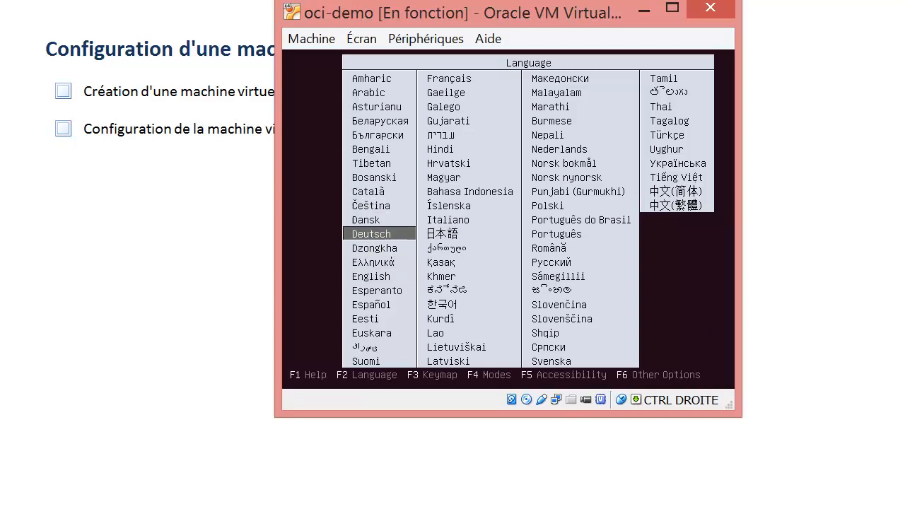